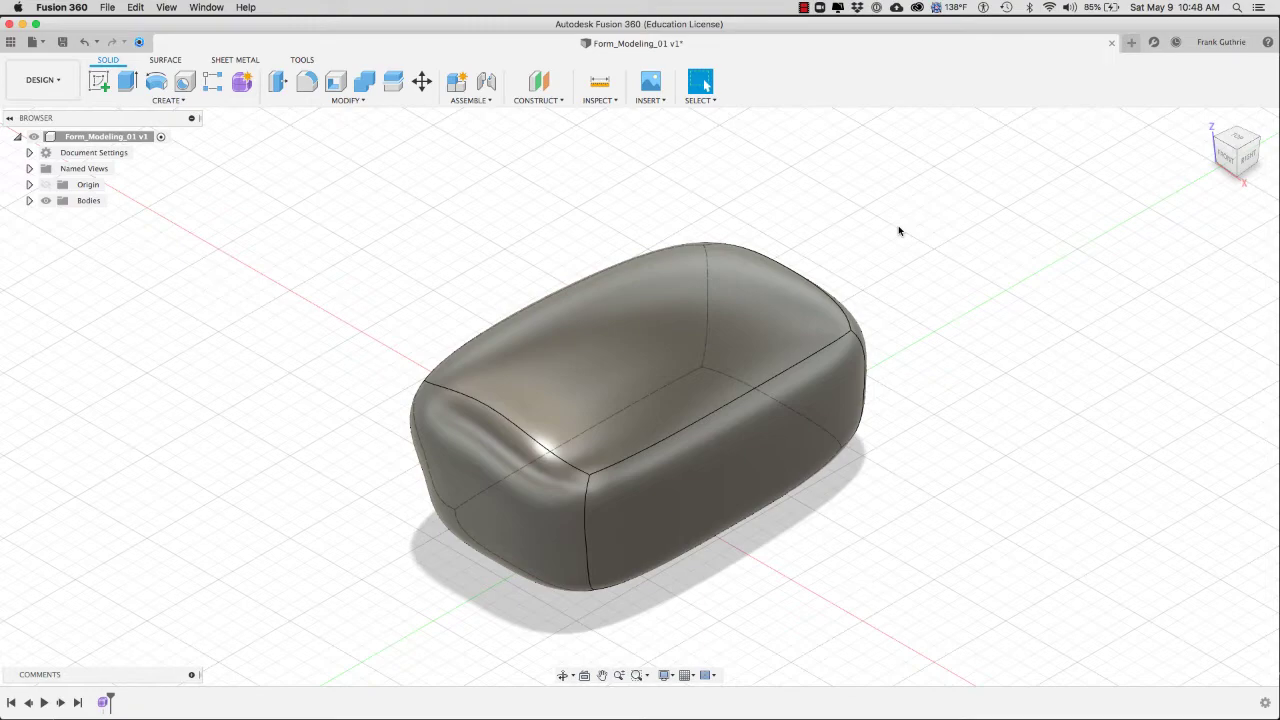
Step: Open the MODIFY menu of body modification tools
{"action": "left_click", "coordinate": [348, 100]}
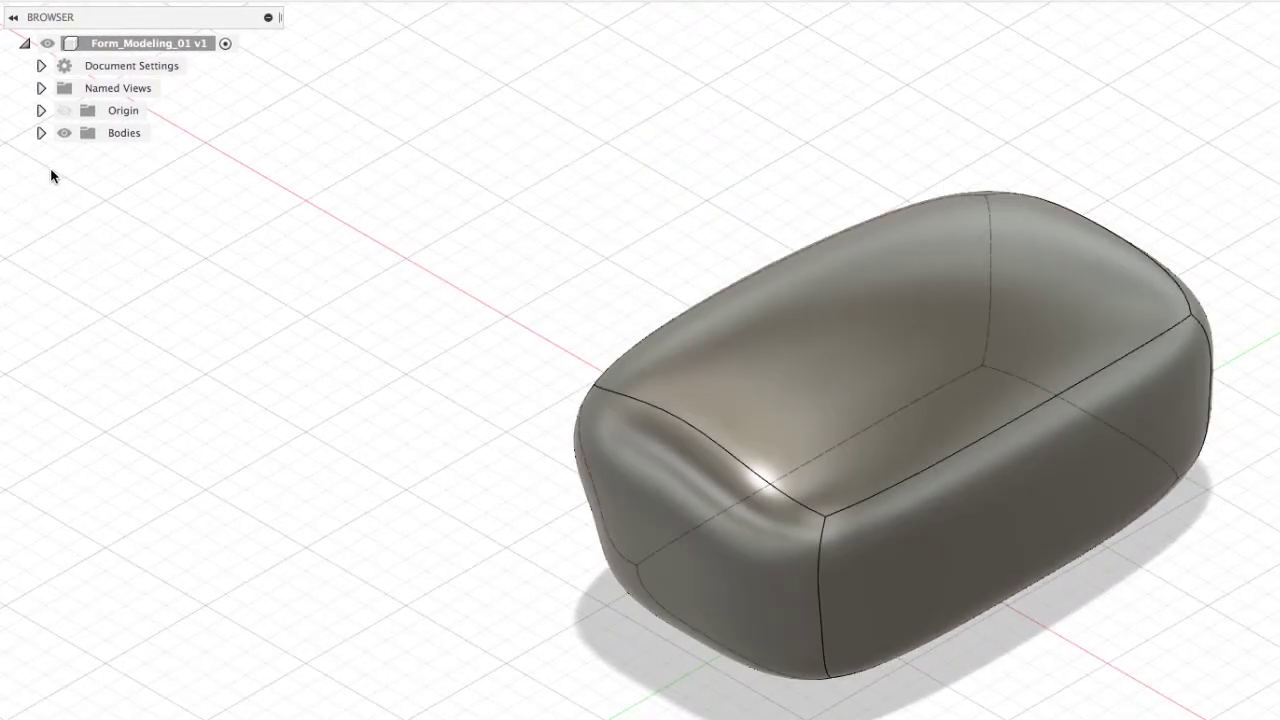
Step: Shell Body1 inward with a 3 mm inside thickness
{"action": "left_click", "coordinate": [41, 133]}
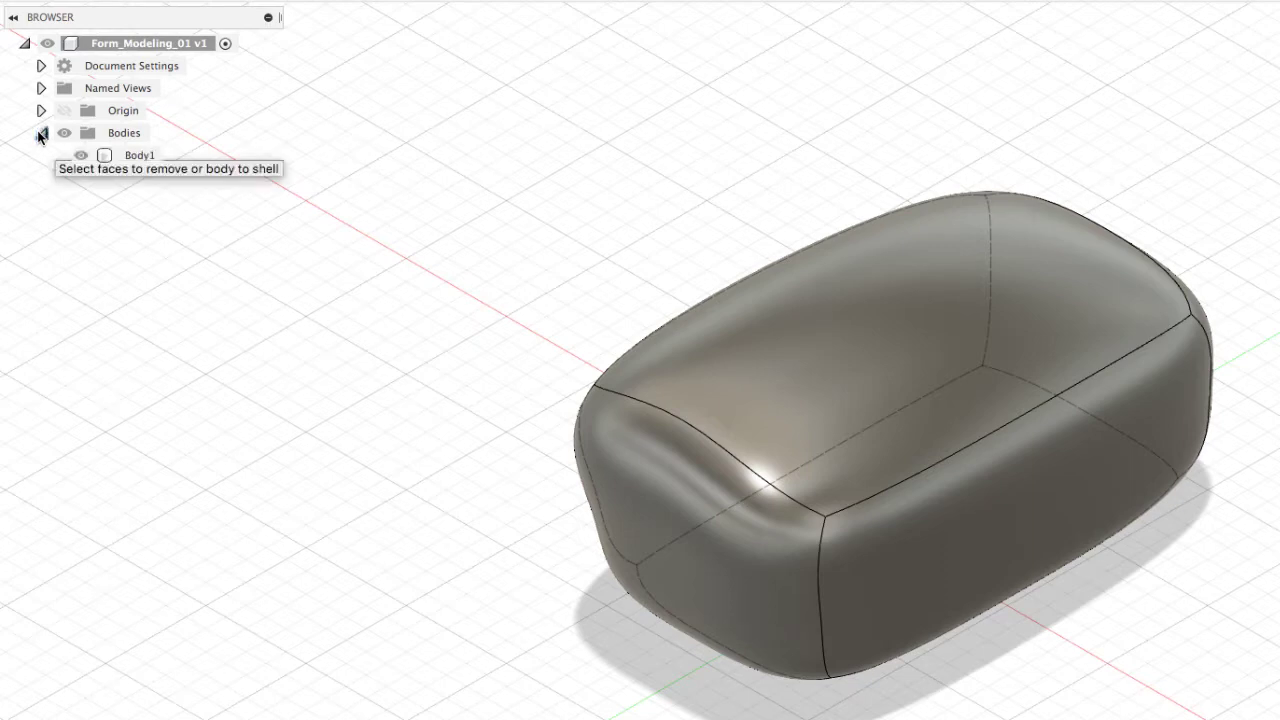
{"action": "left_click", "coordinate": [132, 155]}
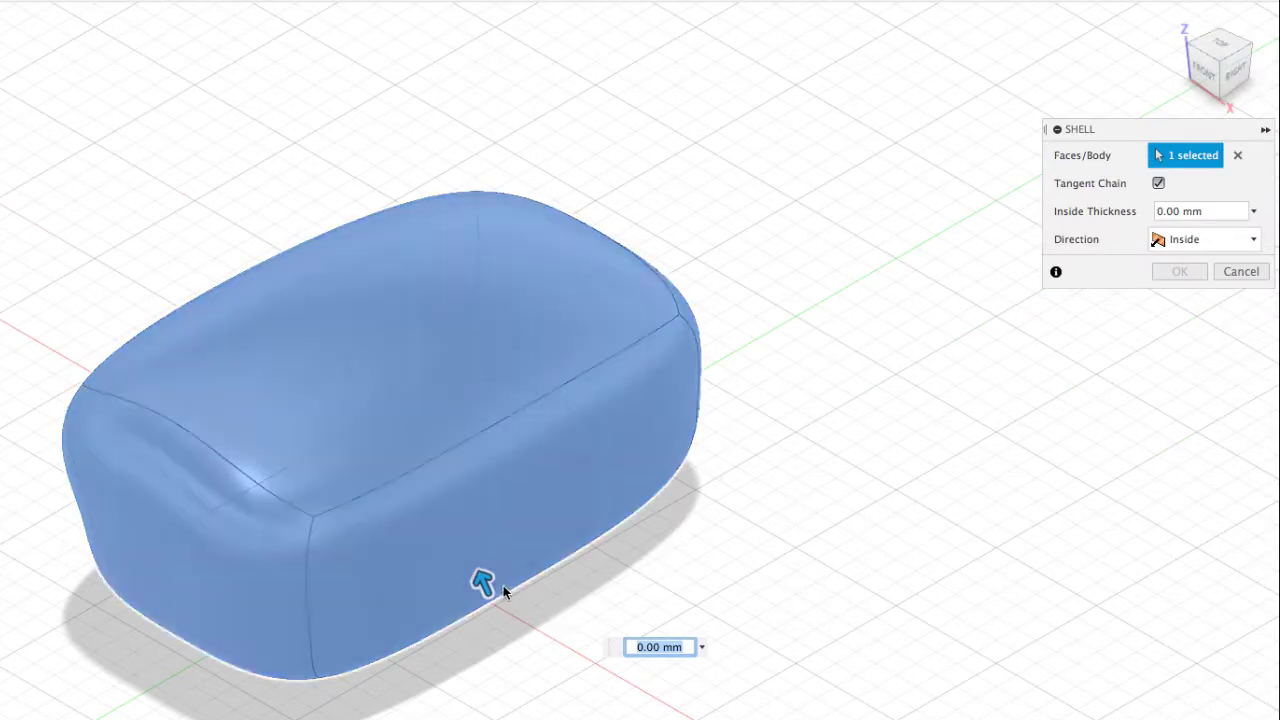
{"action": "left_click_drag", "start_coordinate": [485, 585], "coordinate": [470, 524]}
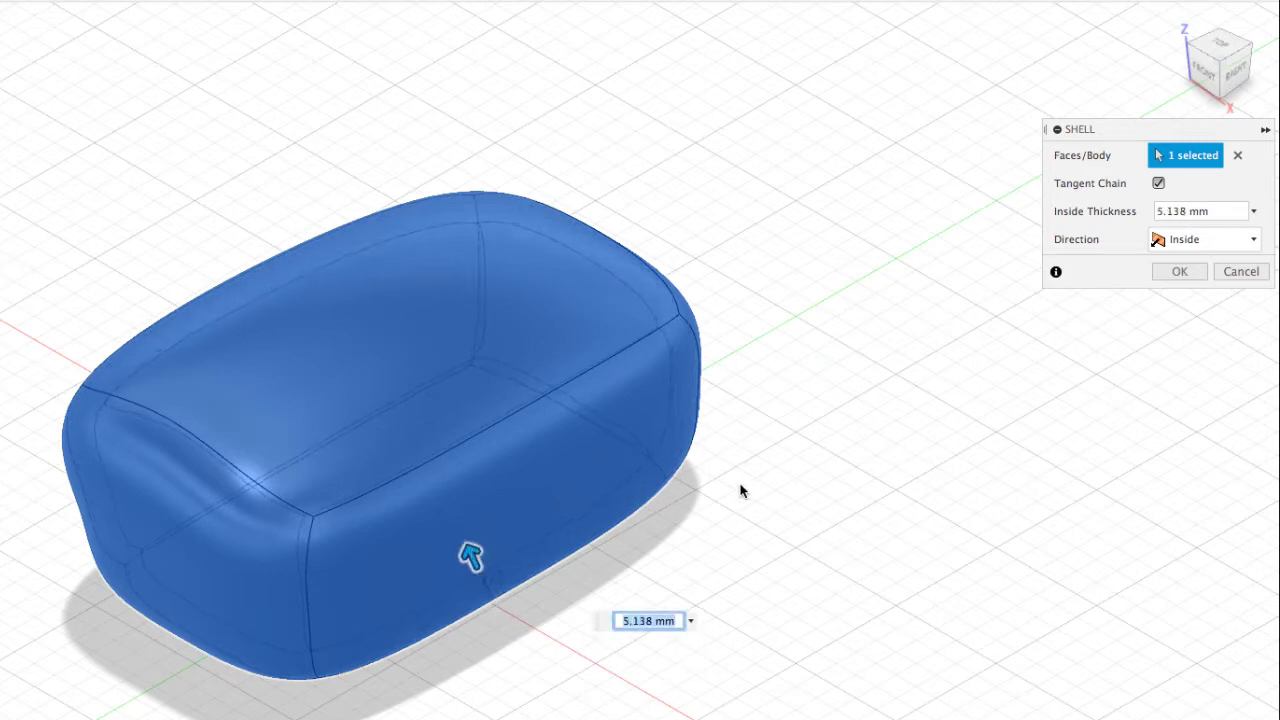
{"action": "left_click", "coordinate": [677, 627]}
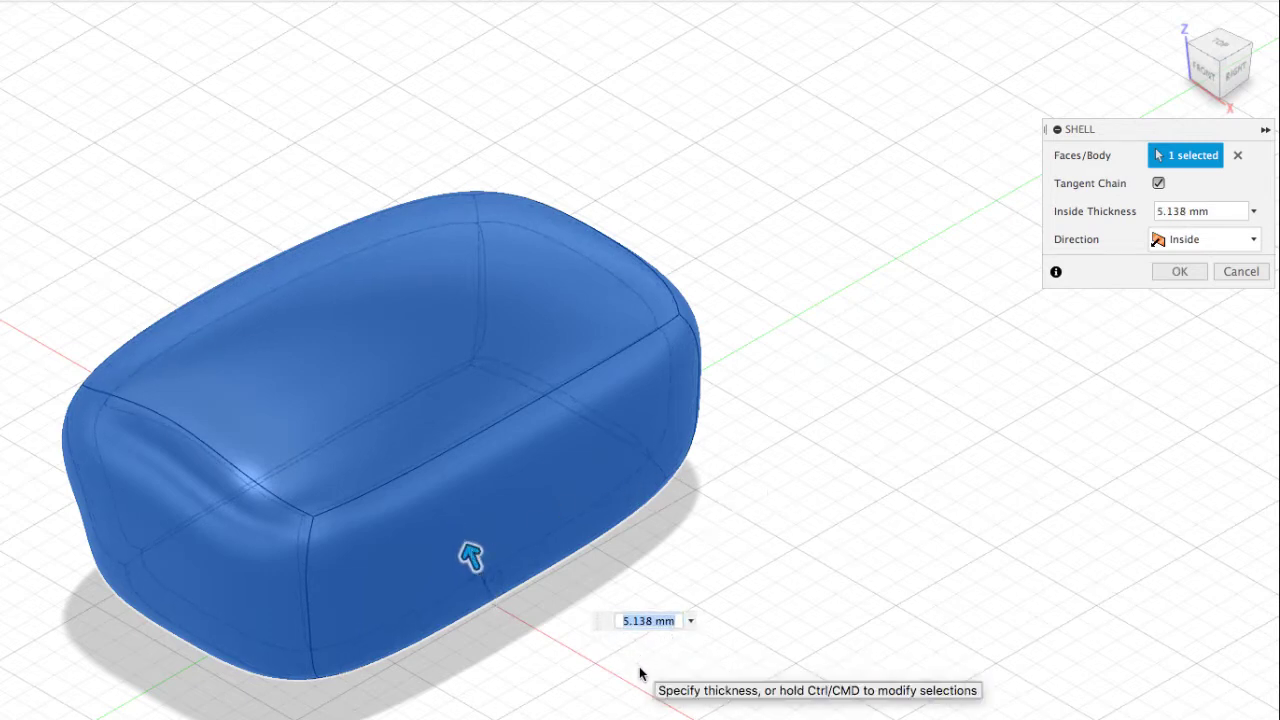
{"action": "type", "text": "3"}
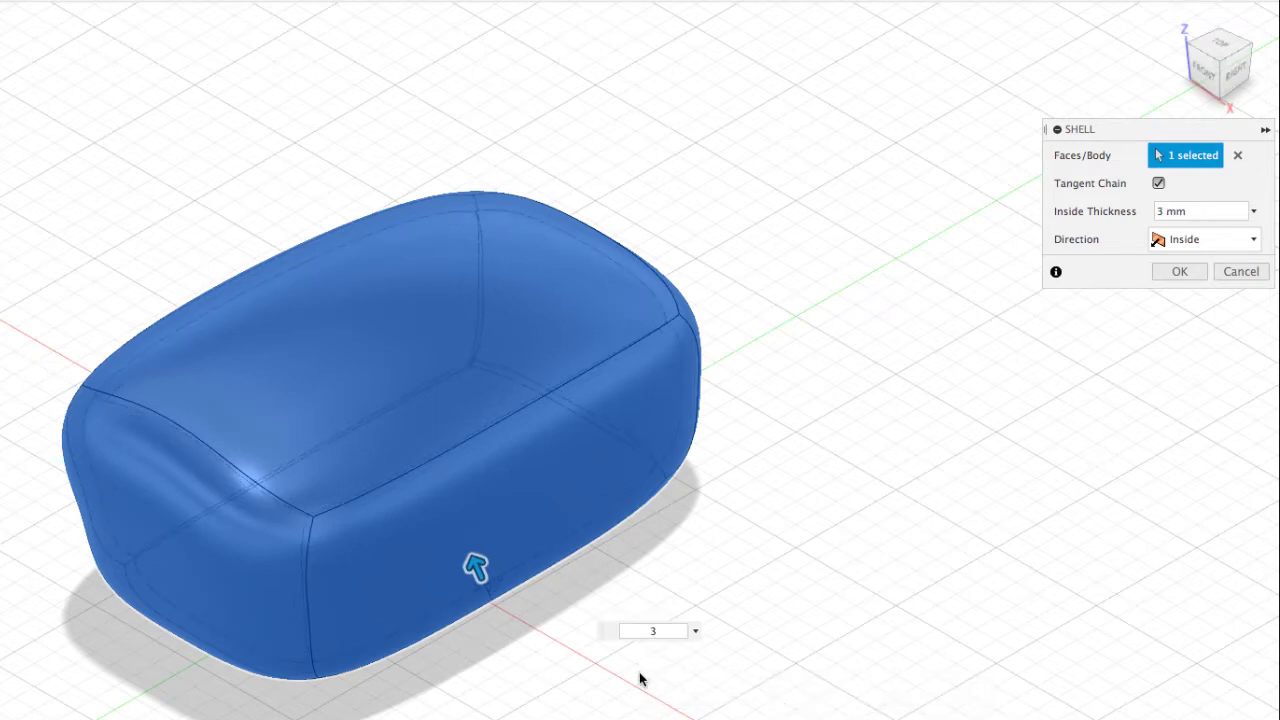
{"action": "key", "text": "Return"}
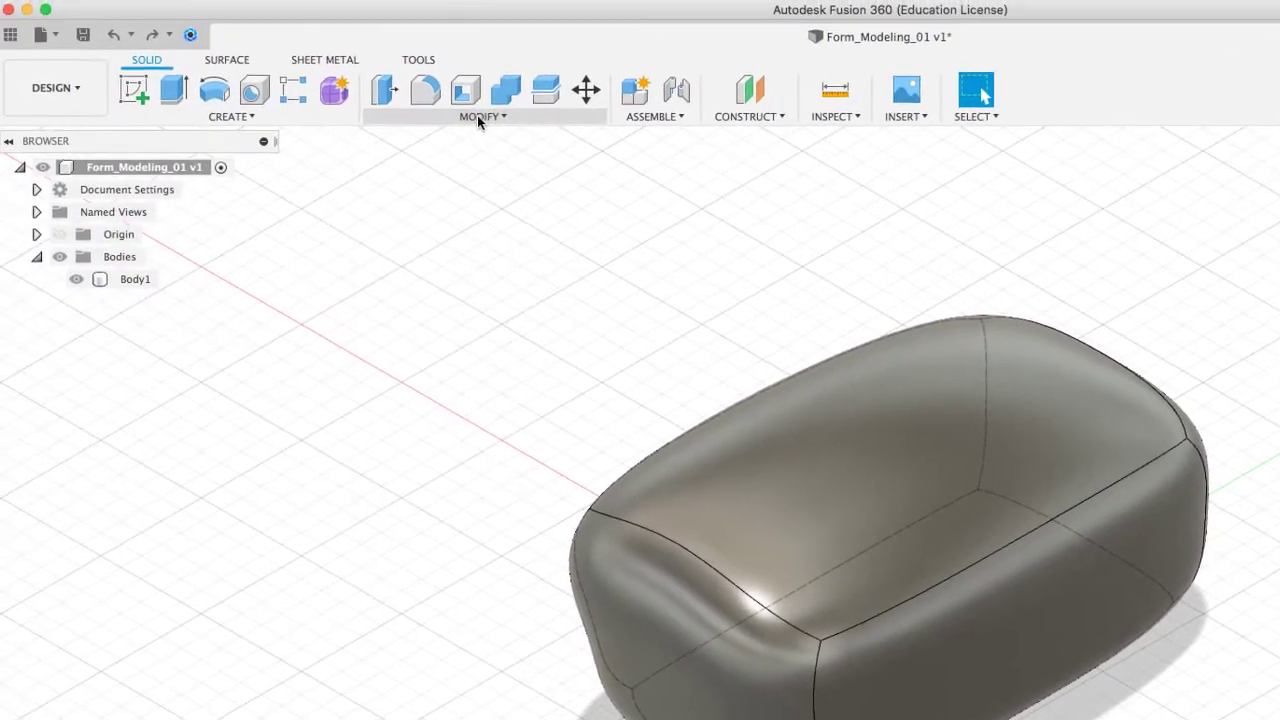
Step: Start a new shell on Body1 with a 3 mm inside thickness
{"action": "left_click", "coordinate": [480, 117]}
{"action": "left_click", "coordinate": [415, 200]}
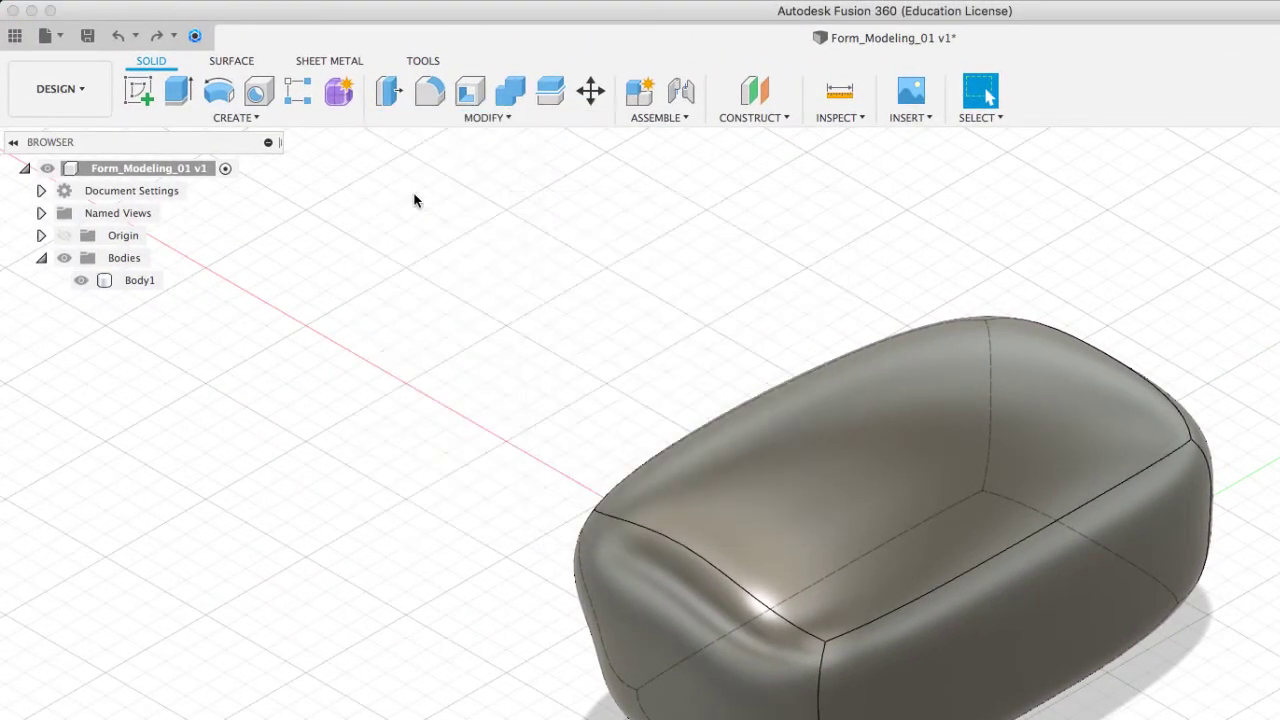
{"action": "left_click", "coordinate": [139, 282]}
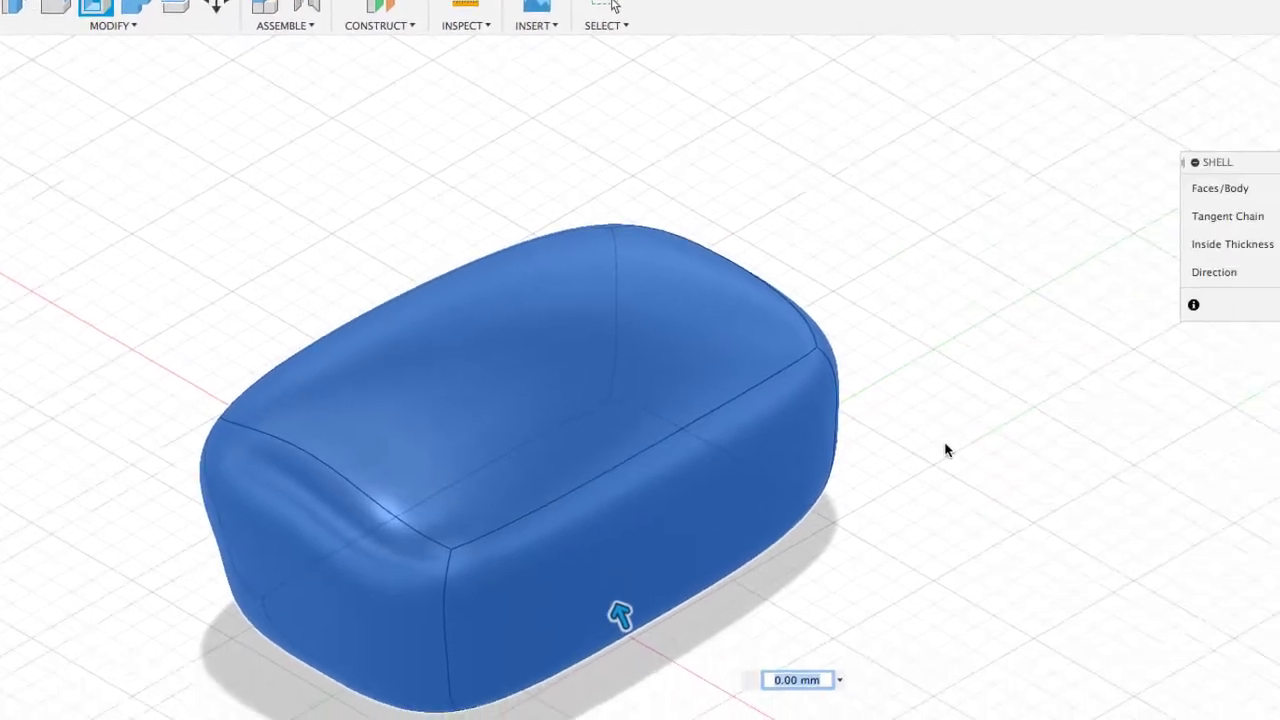
{"action": "type", "text": "3"}
{"action": "key", "text": "Return"}
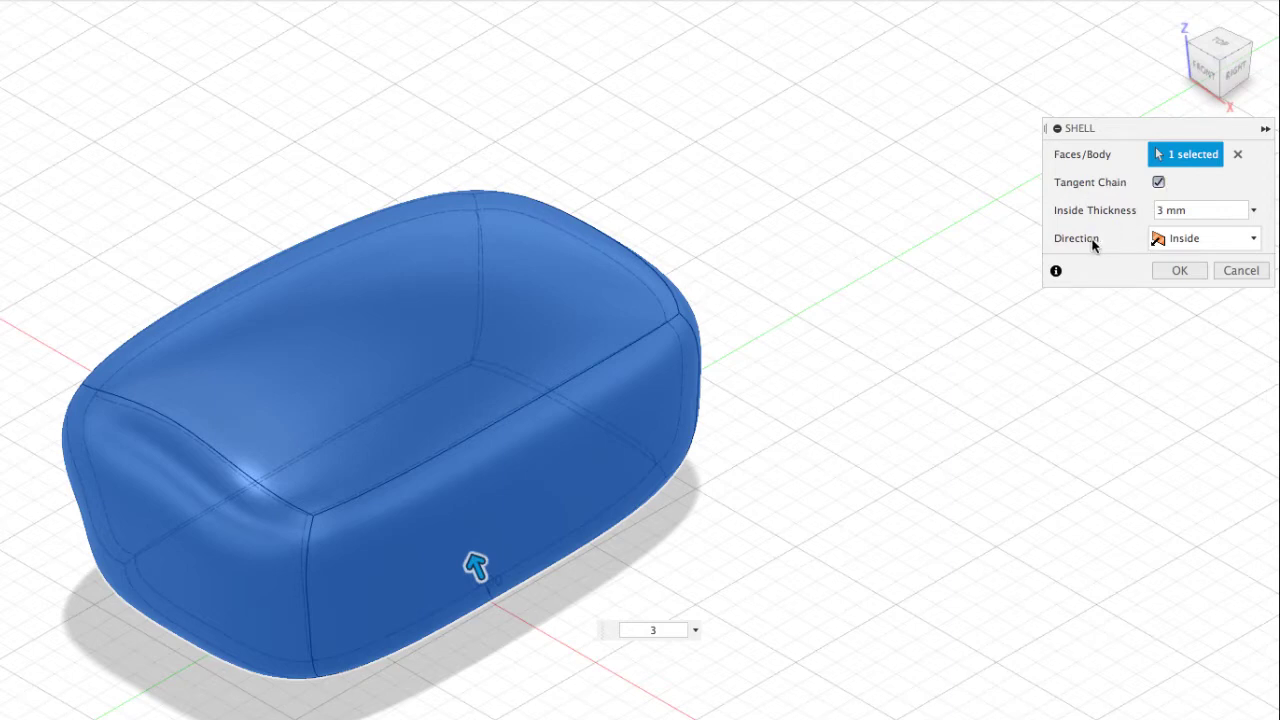
Step: Set the shell direction to Outside at 3 mm, then change it to Both
{"action": "left_click", "coordinate": [1170, 246]}
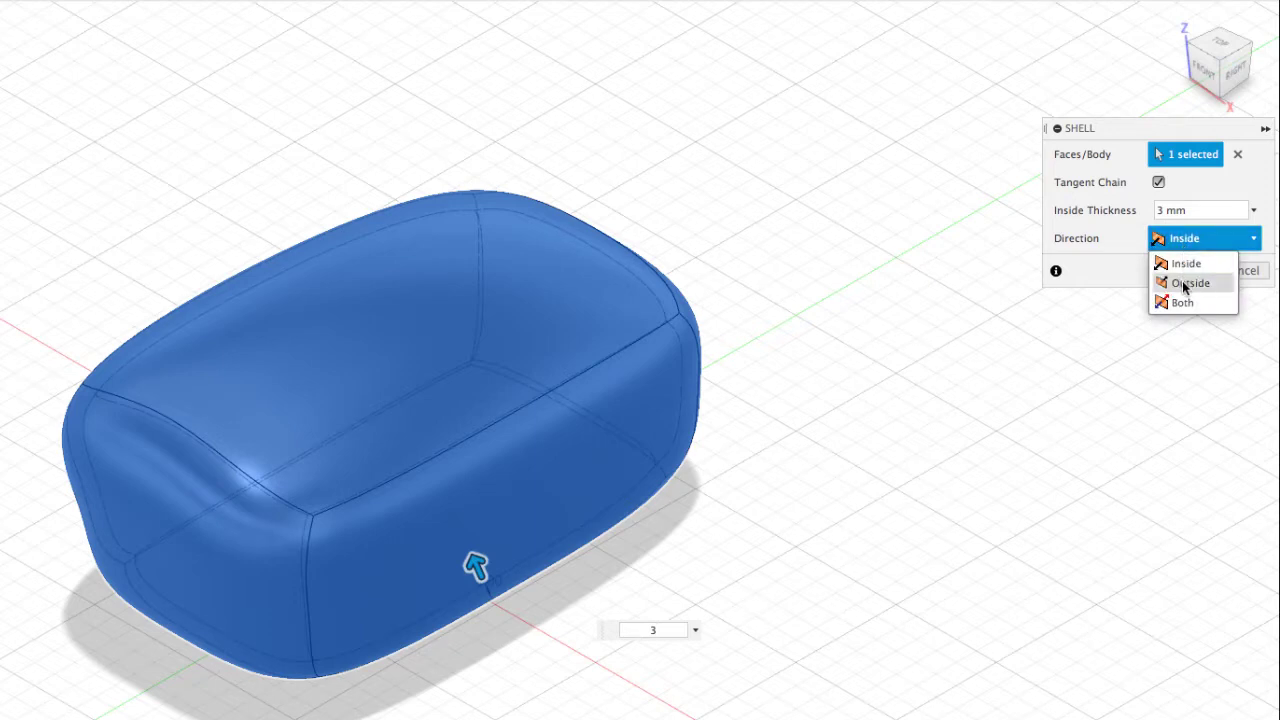
{"action": "left_click", "coordinate": [1184, 285]}
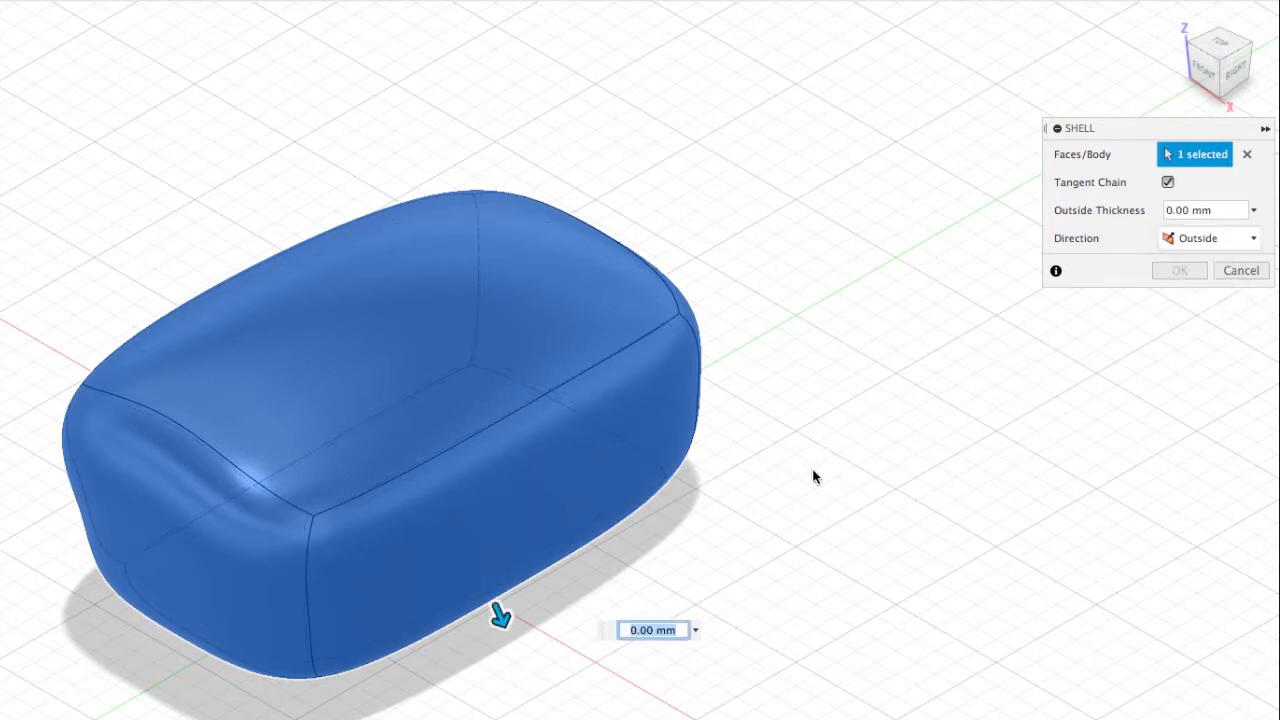
{"action": "type", "text": "3"}
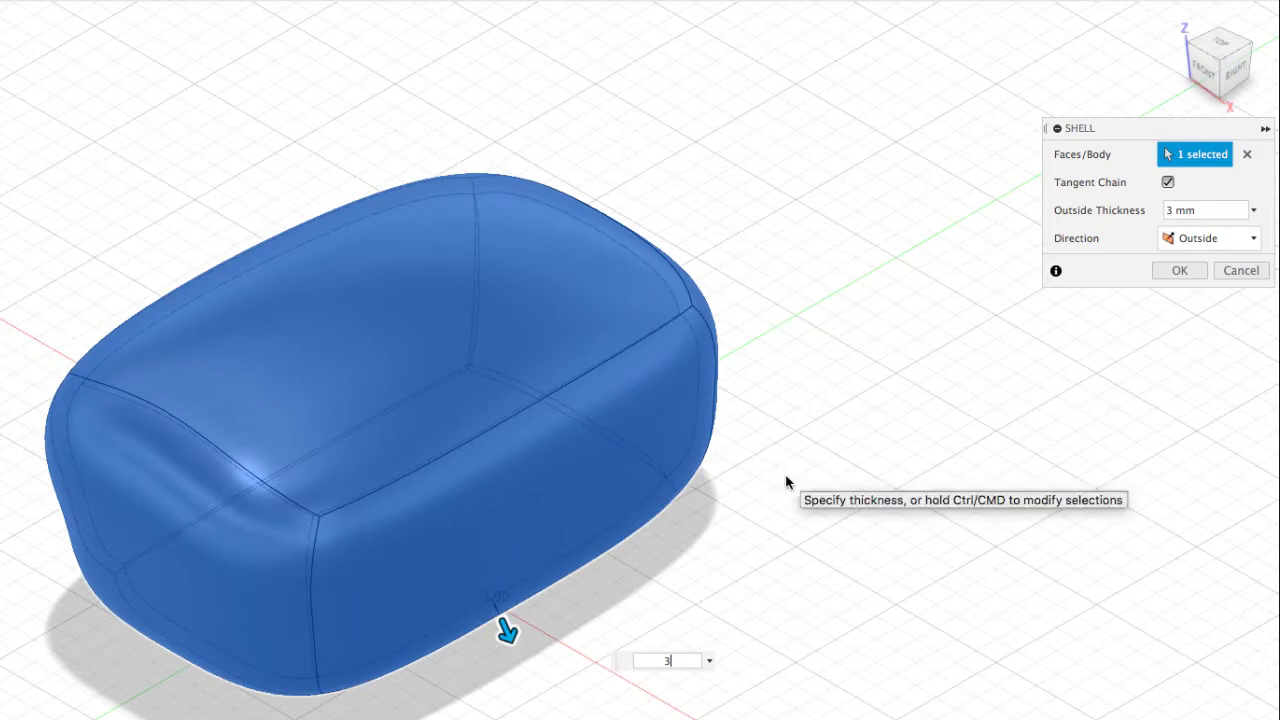
{"action": "left_click", "coordinate": [1206, 238]}
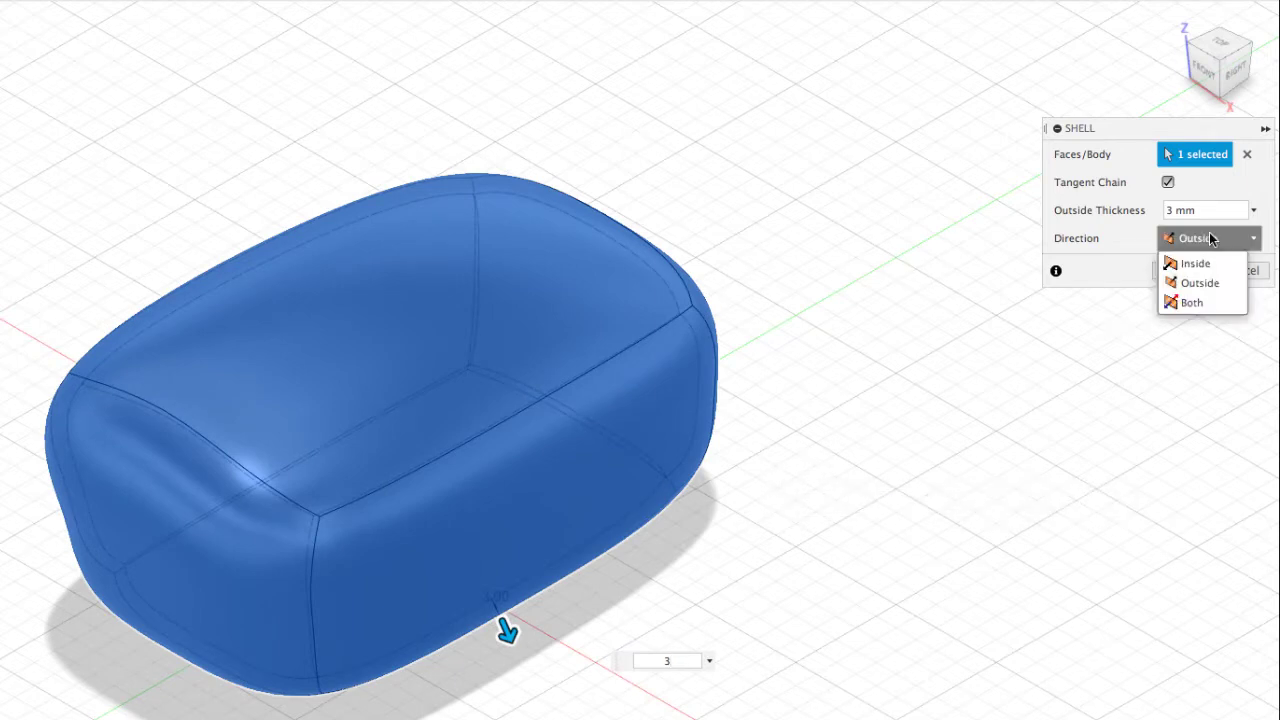
{"action": "left_click", "coordinate": [1190, 302]}
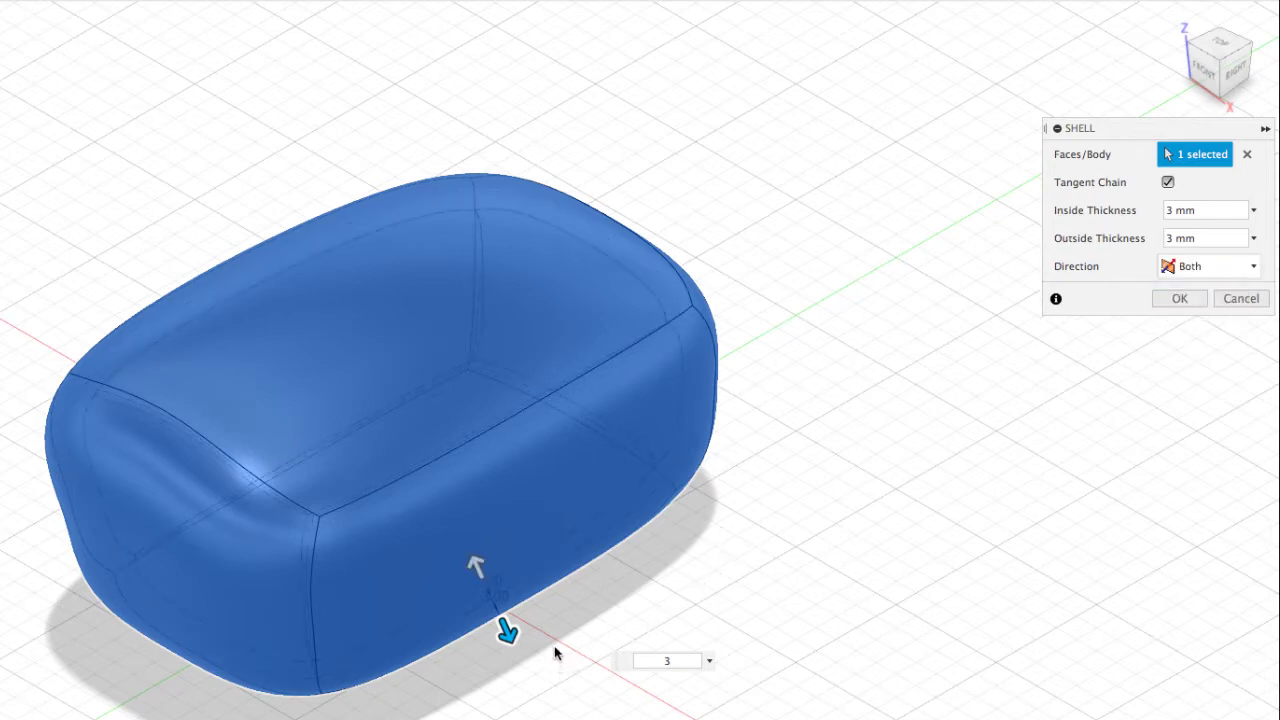
Step: Change the shell's inside wall thickness to 2 mm
{"action": "left_click", "coordinate": [476, 566]}
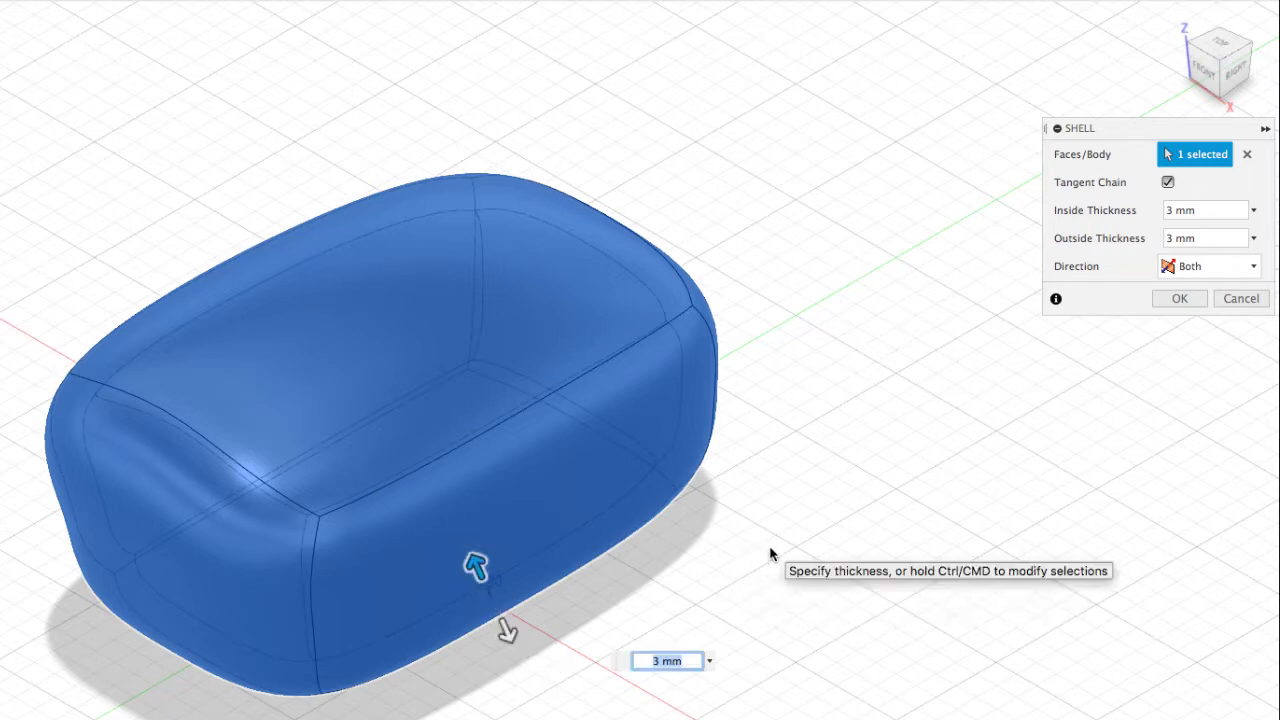
{"action": "type", "text": "2"}
{"action": "key", "text": "Return"}
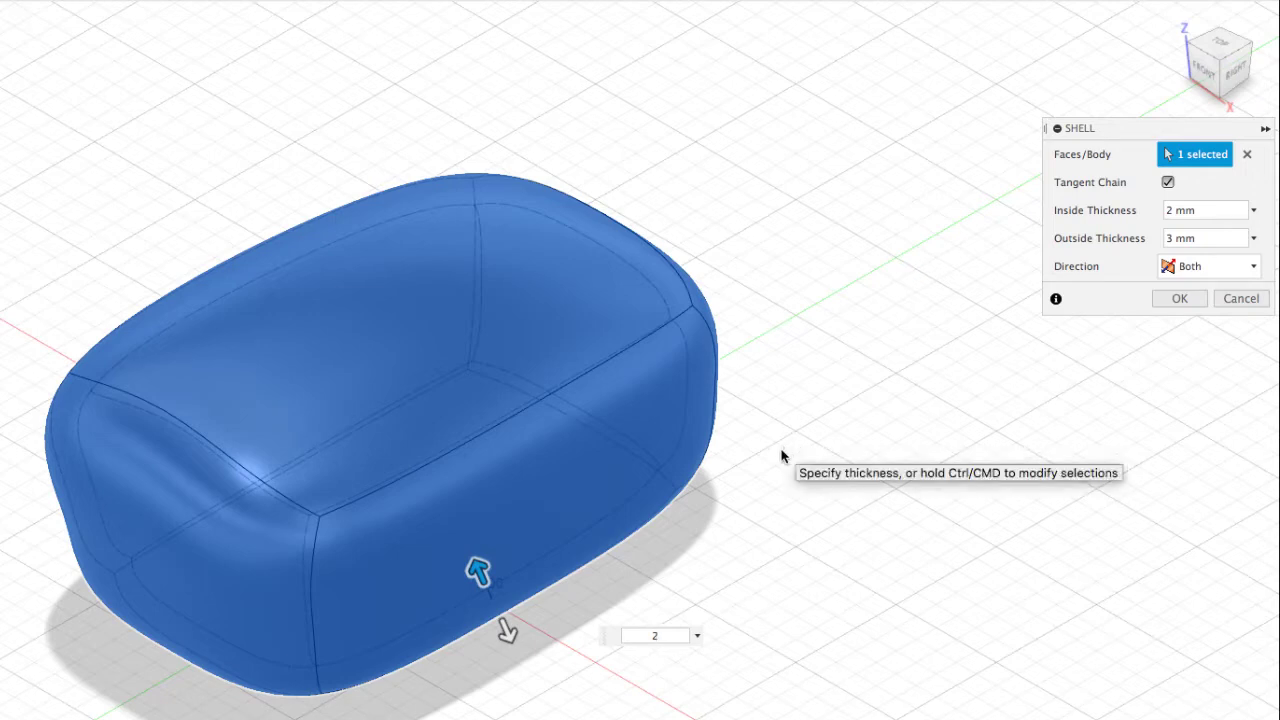
Step: Switch the shell direction back to Inside, set 3 mm, and apply it
{"action": "left_click", "coordinate": [508, 635]}
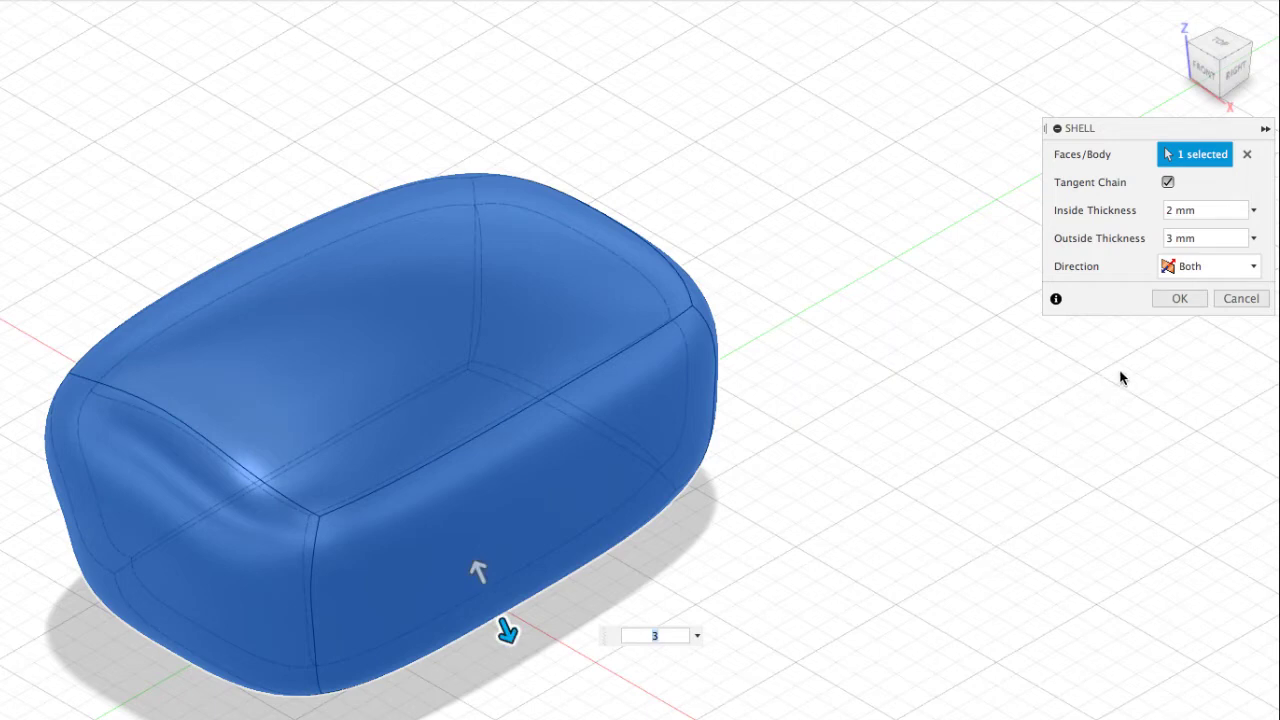
{"action": "left_click", "coordinate": [1192, 267]}
{"action": "left_click", "coordinate": [1194, 290]}
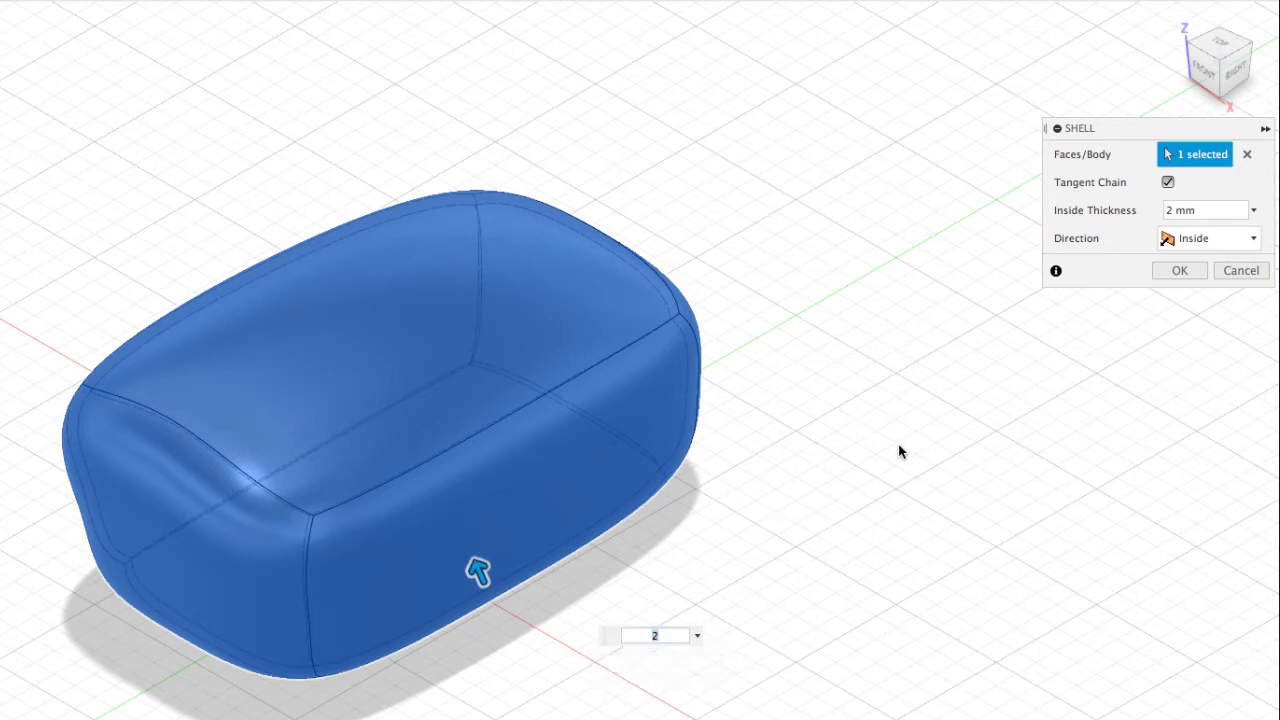
{"action": "type", "text": "3"}
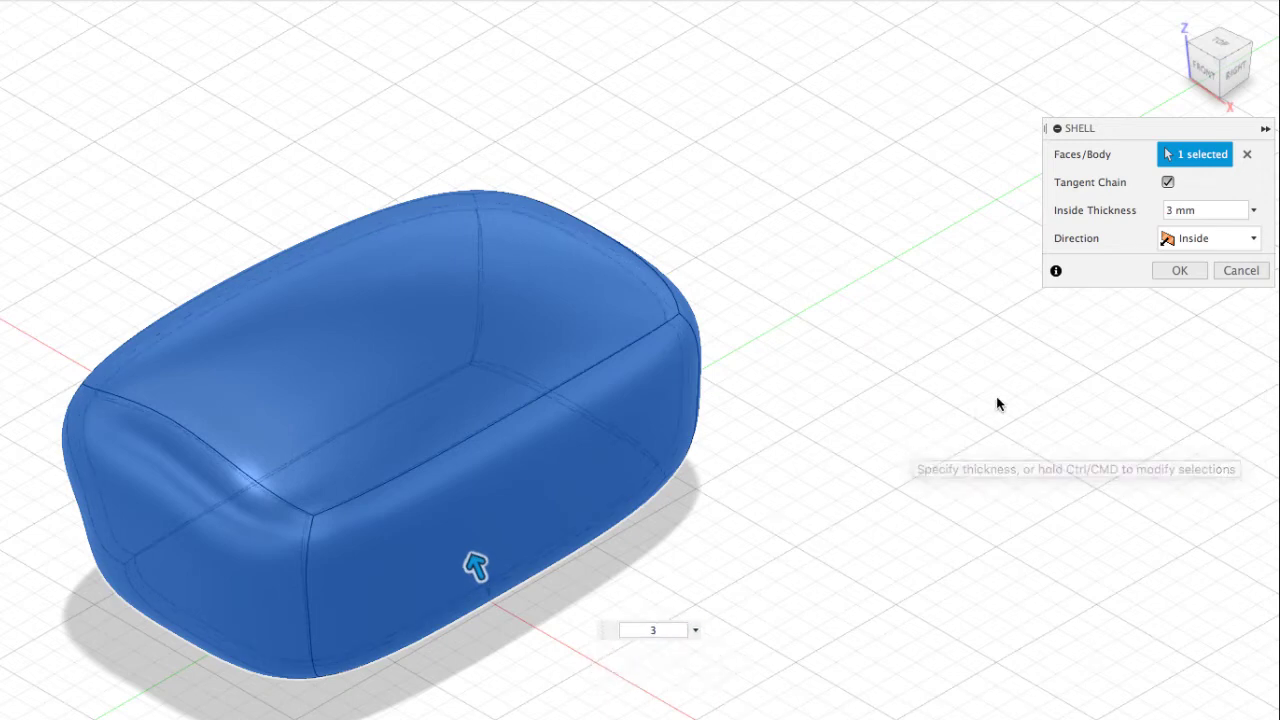
{"action": "left_click", "coordinate": [1176, 272]}
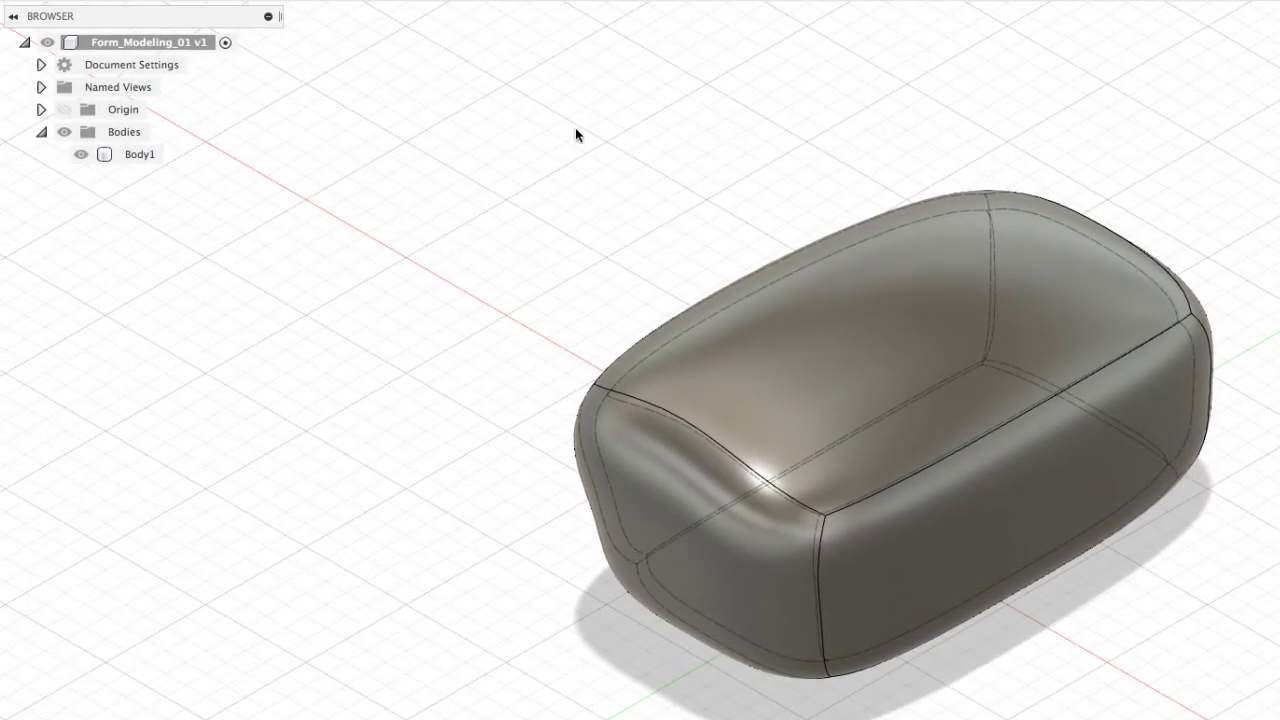
Step: Start a section analysis on Body1, cutting it with the picked plane
{"action": "left_click", "coordinate": [129, 152]}
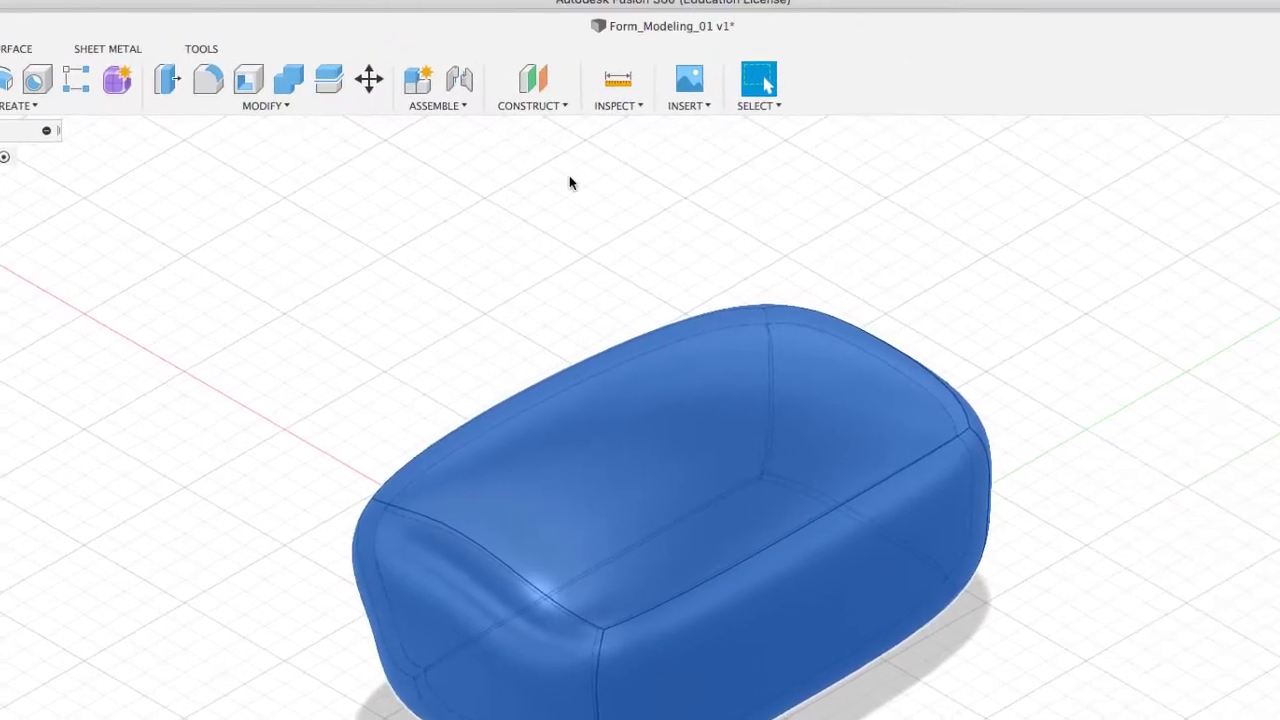
{"action": "left_click", "coordinate": [797, 14]}
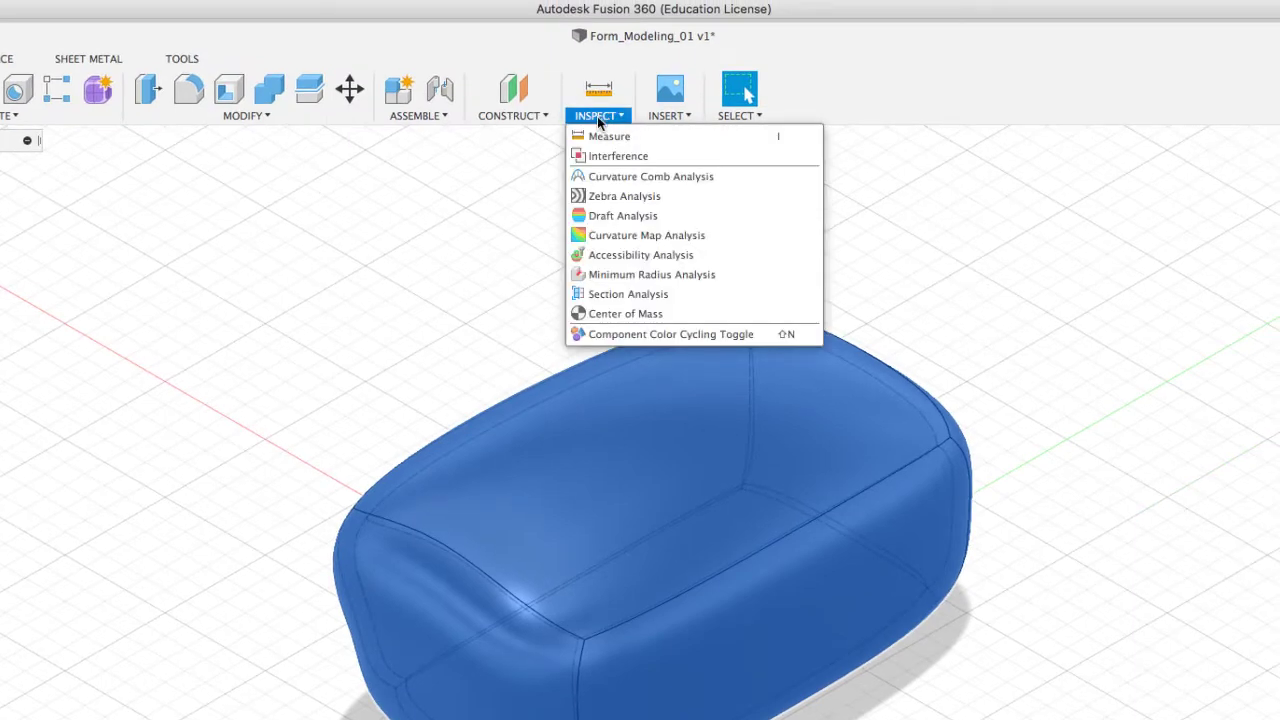
{"action": "left_click", "coordinate": [614, 296]}
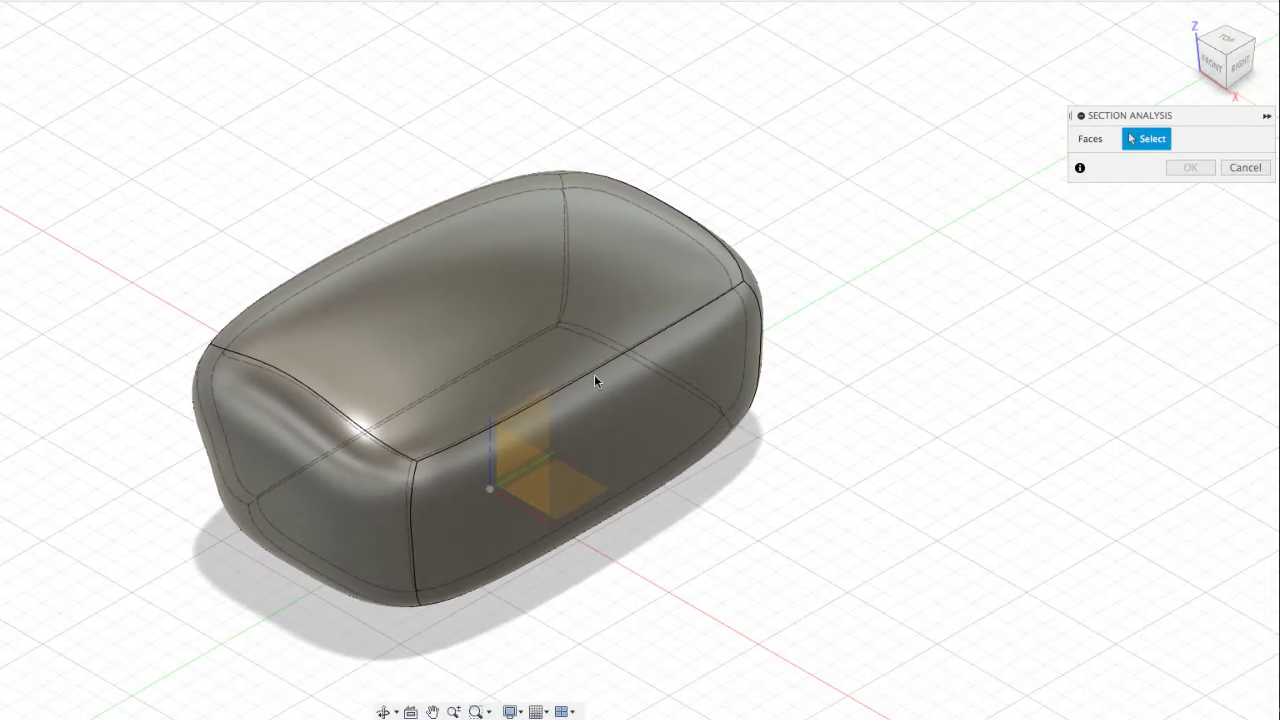
{"action": "left_click", "coordinate": [537, 427]}
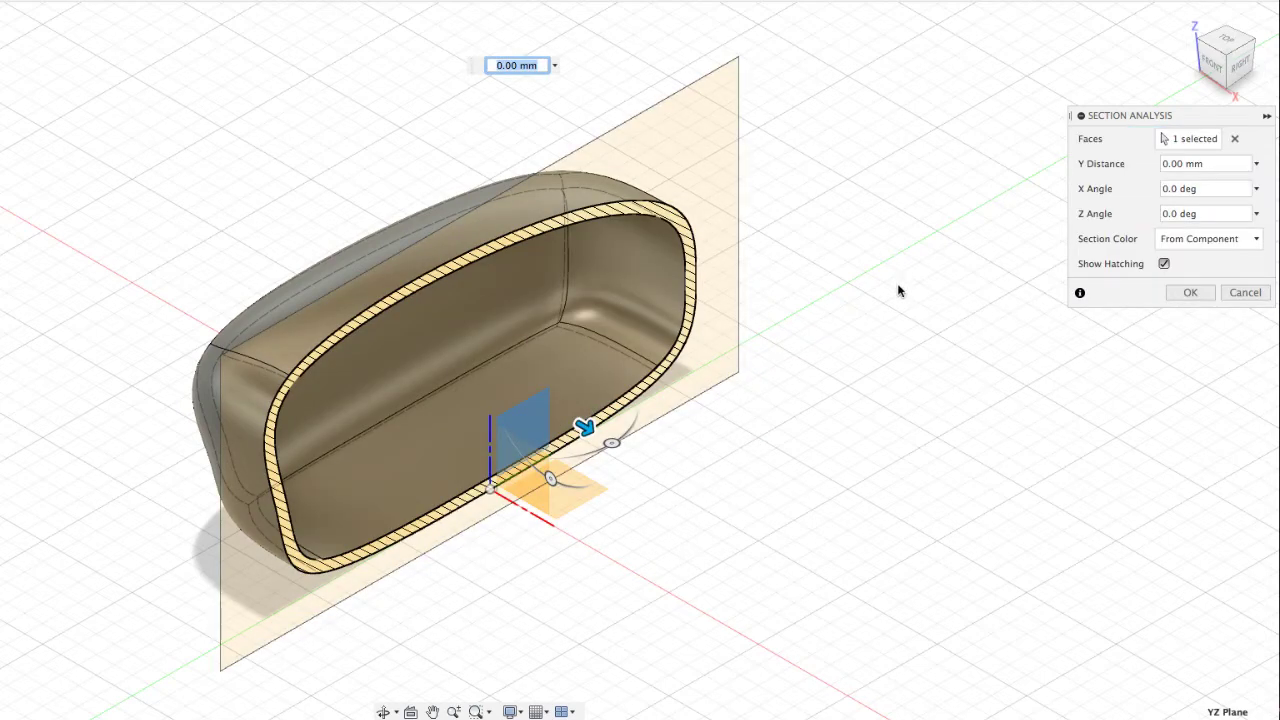
Step: Slide and tilt the section plane to expose the hatched wall, then confirm Section1
{"action": "mouse_move", "coordinate": [586, 423]}
{"action": "left_mouse_down"}
{"action": "mouse_move", "coordinate": [622, 448]}
{"action": "mouse_move", "coordinate": [530, 410]}
{"action": "mouse_move", "coordinate": [515, 390]}
{"action": "mouse_move", "coordinate": [636, 455]}
{"action": "mouse_move", "coordinate": [583, 425]}
{"action": "left_mouse_up"}
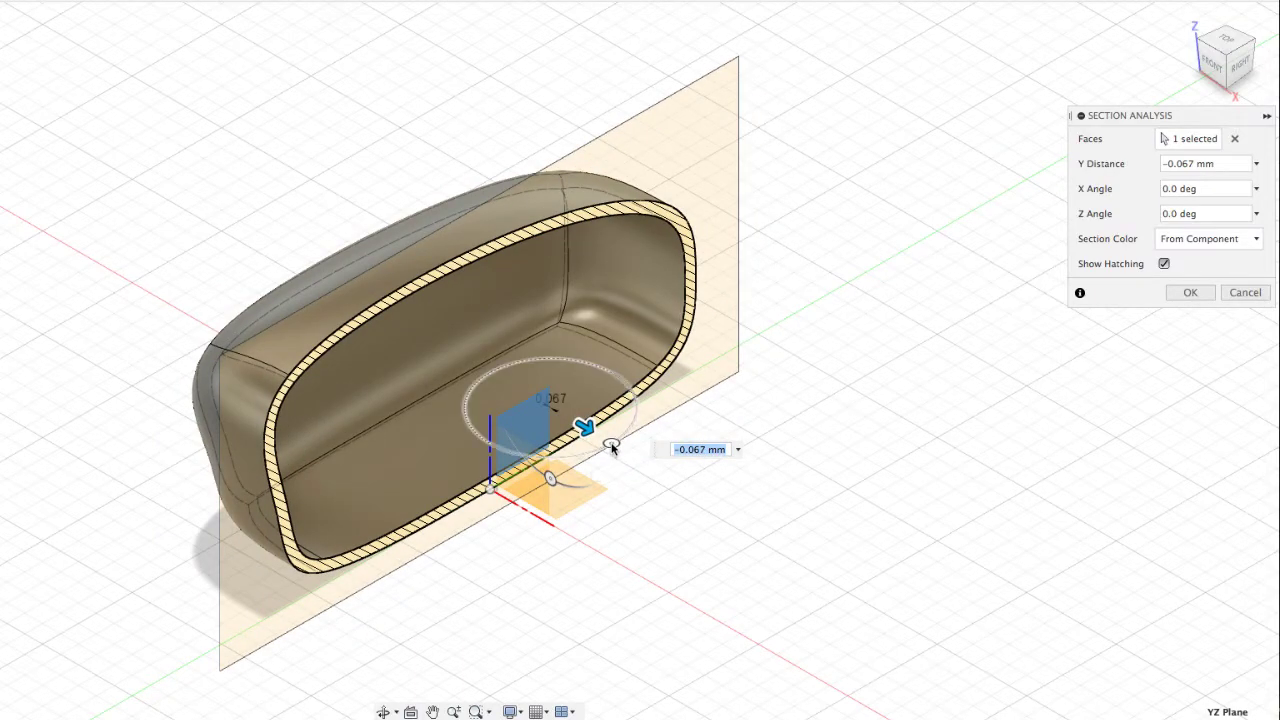
{"action": "left_click_drag", "start_coordinate": [612, 448], "coordinate": [541, 511]}
{"action": "middle_click_drag", "start_coordinate": [988, 398], "coordinate": [964, 375], "text": "shift"}
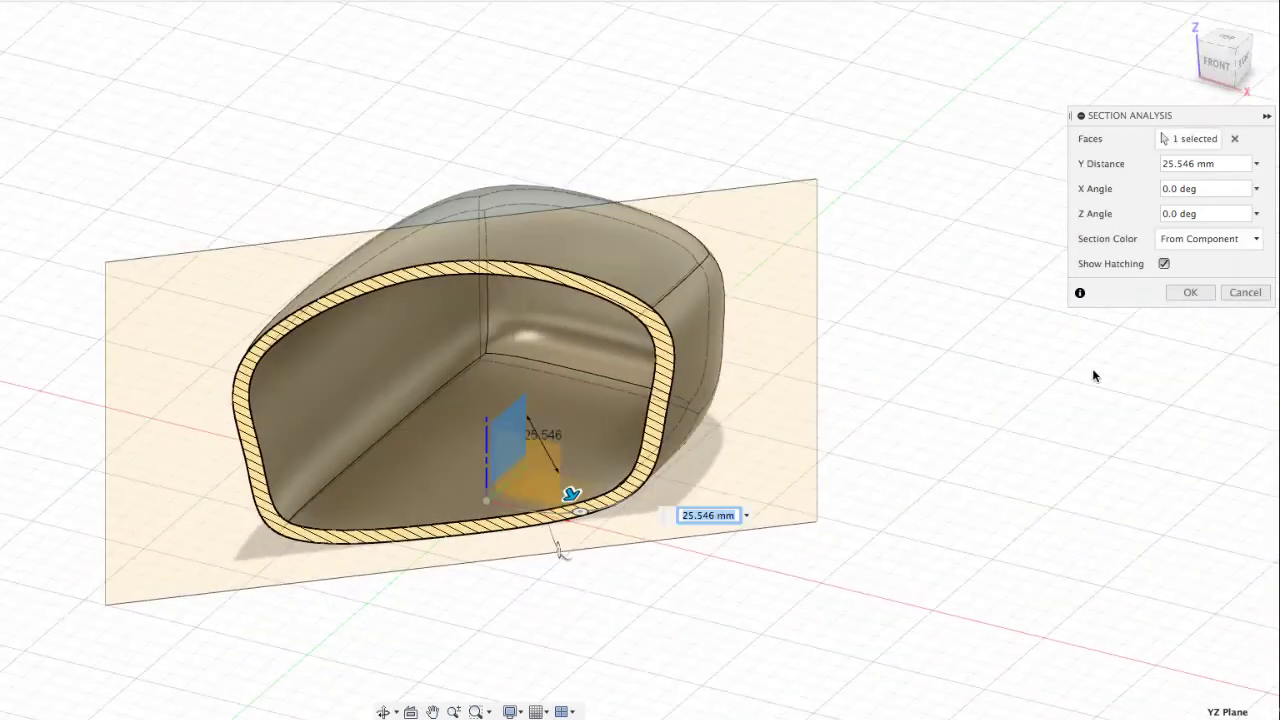
{"action": "left_click", "coordinate": [1190, 292]}
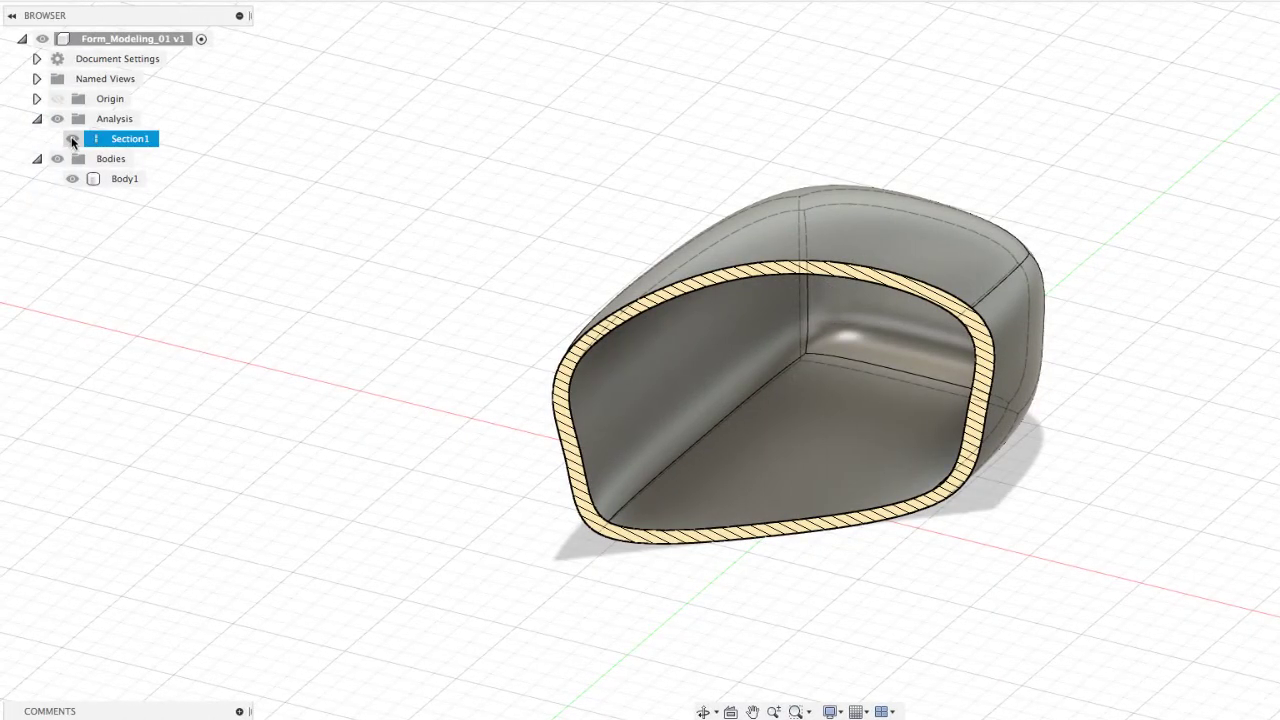
Step: Toggle Section1's visibility off and on, then reopen it for editing
{"action": "left_click", "coordinate": [72, 140]}
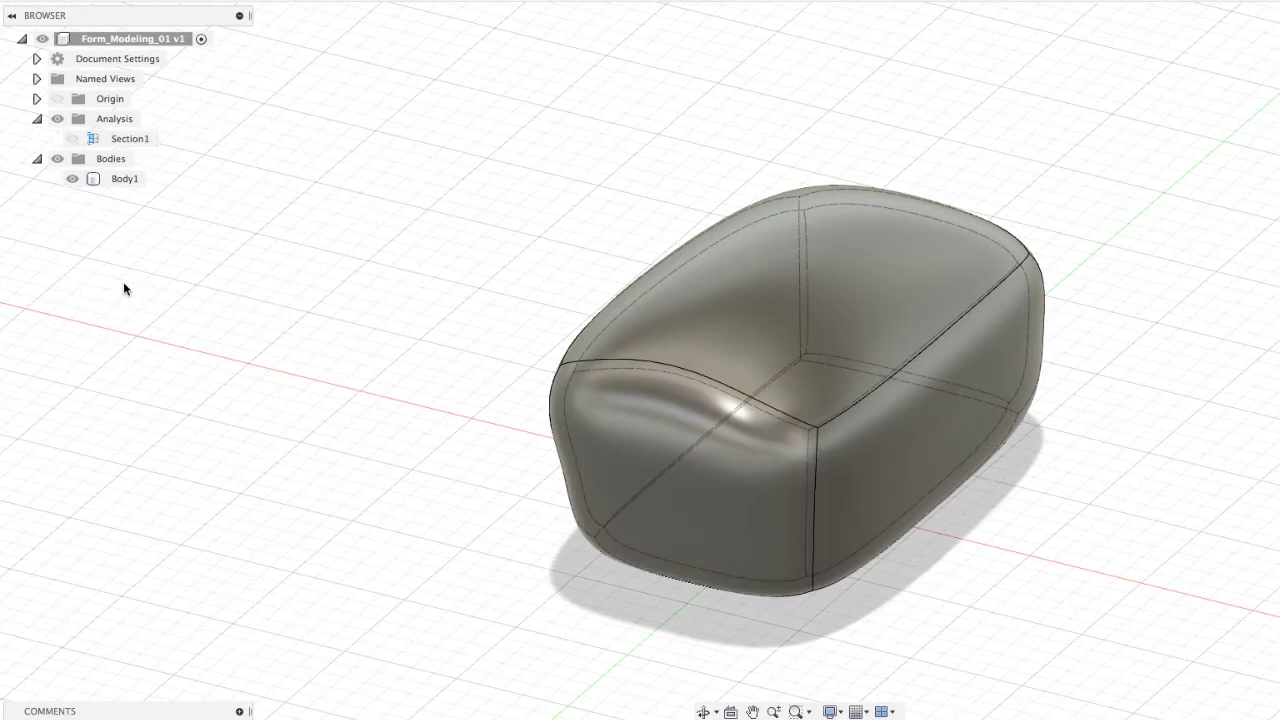
{"action": "left_click", "coordinate": [72, 139]}
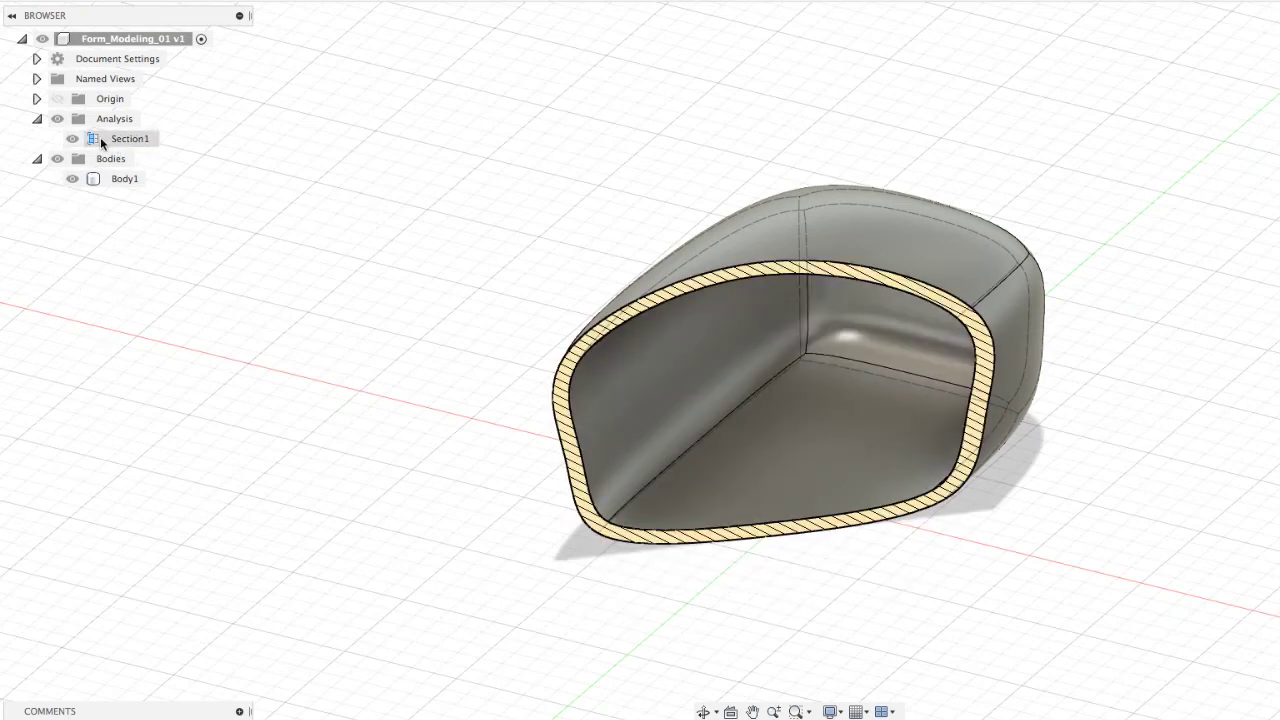
{"action": "double_click", "coordinate": [101, 142]}
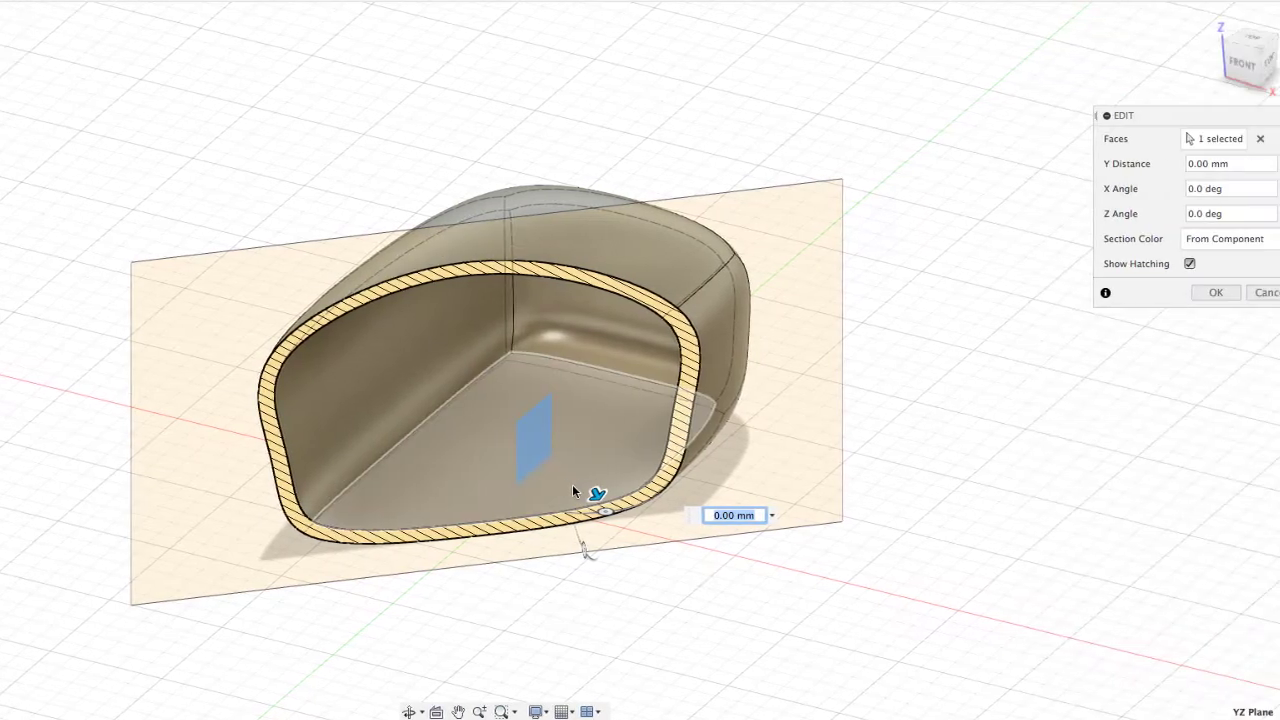
Step: Re-cut Section1 horizontally at a 15.023 mm offset, confirm it, and hide it
{"action": "mouse_move", "coordinate": [594, 490]}
{"action": "left_mouse_down"}
{"action": "mouse_move", "coordinate": [587, 449]}
{"action": "mouse_move", "coordinate": [590, 474]}
{"action": "left_mouse_up"}
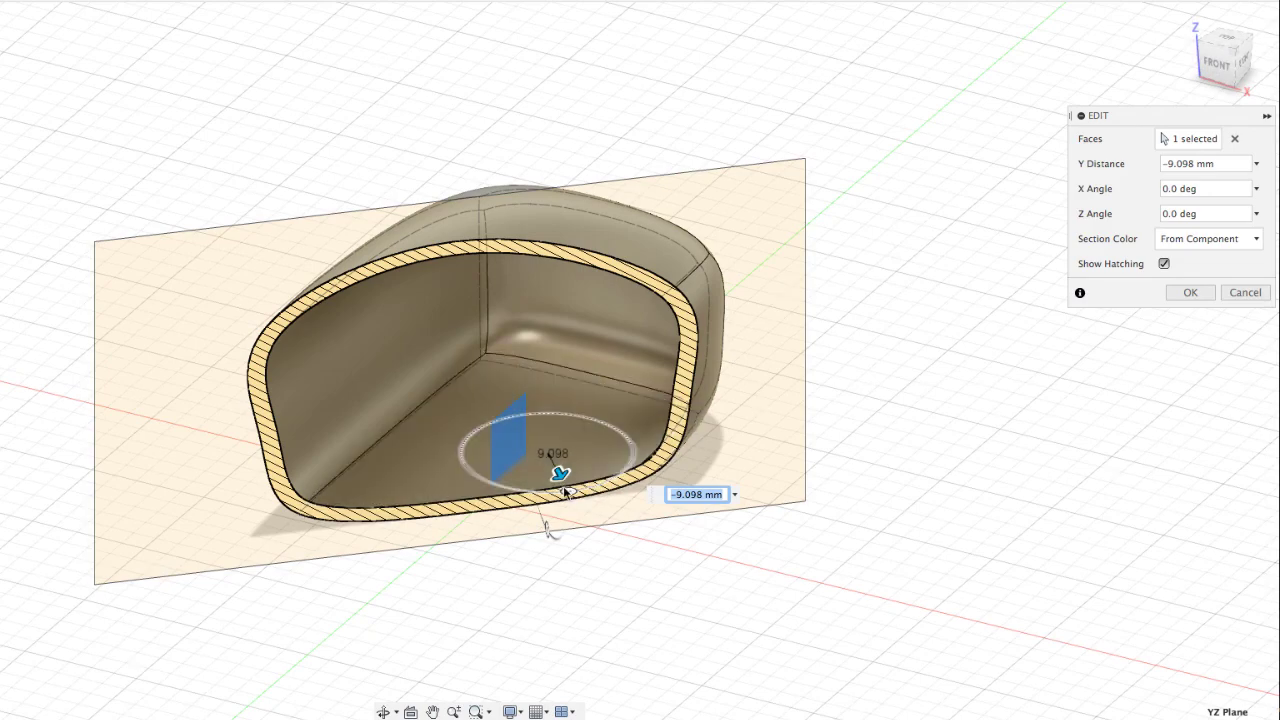
{"action": "left_click_drag", "start_coordinate": [567, 491], "coordinate": [505, 482]}
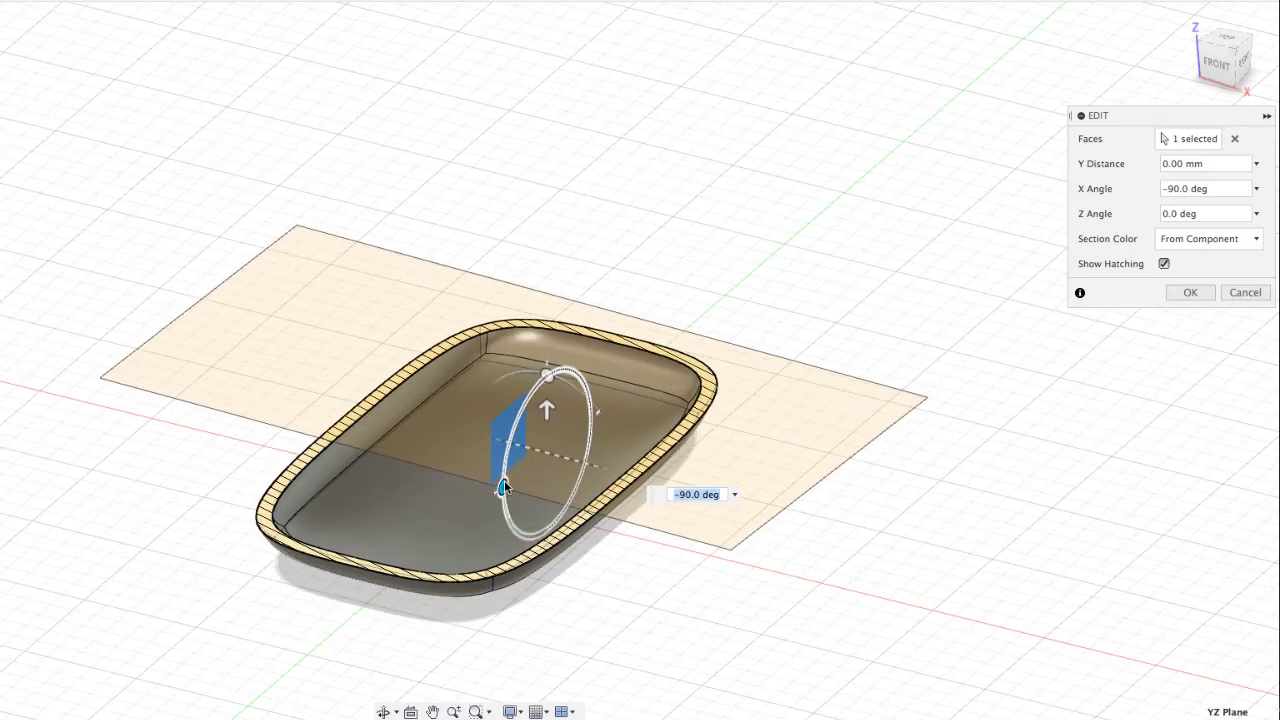
{"action": "left_click_drag", "start_coordinate": [545, 372], "coordinate": [546, 336]}
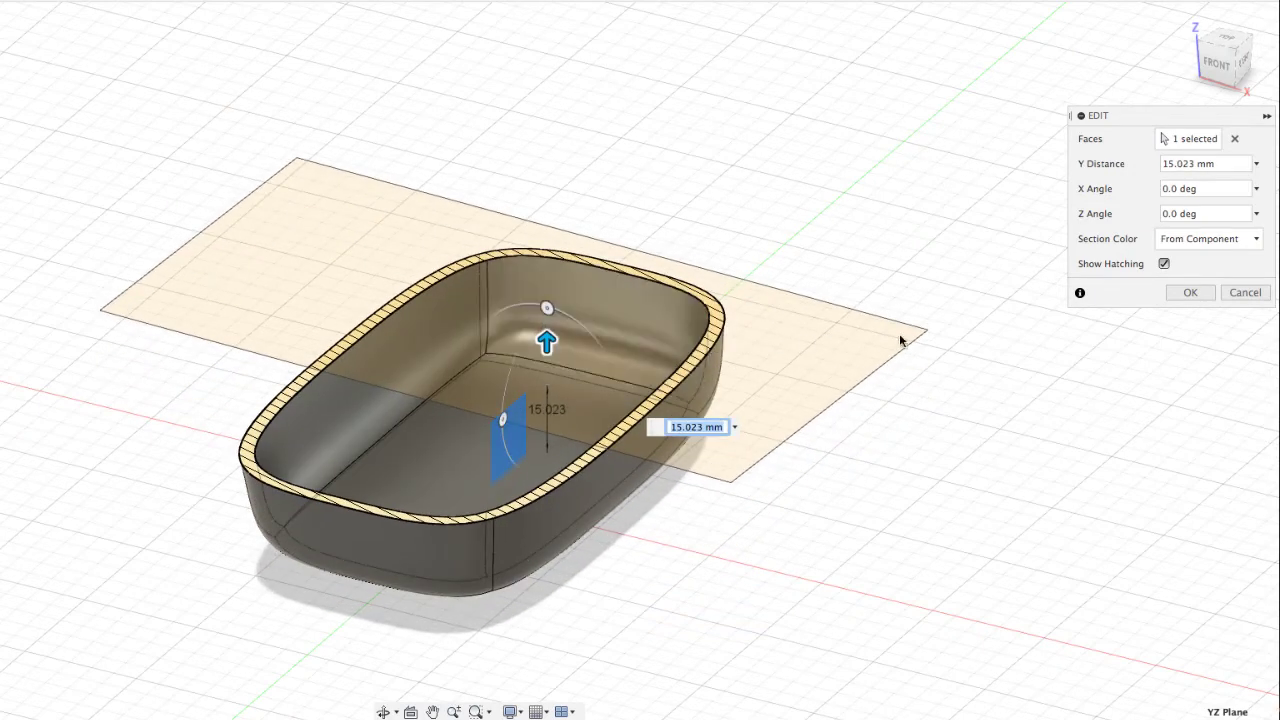
{"action": "left_click", "coordinate": [1190, 292]}
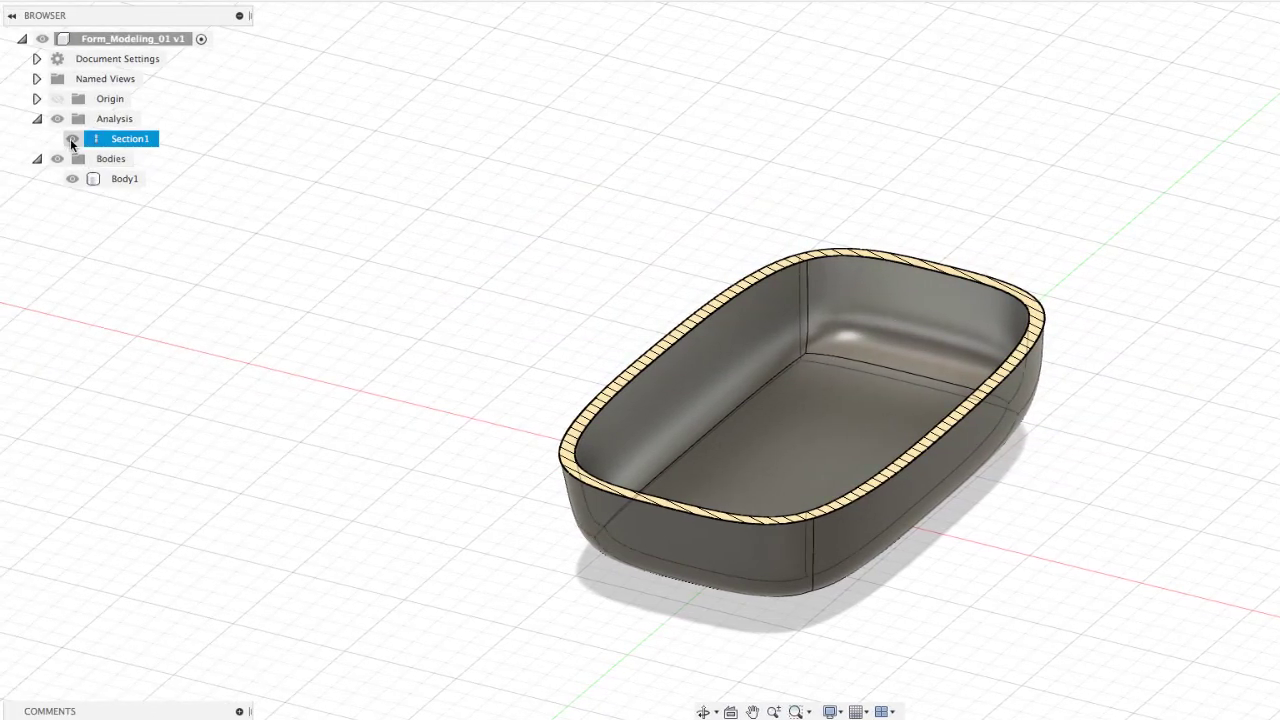
{"action": "left_click", "coordinate": [71, 138]}
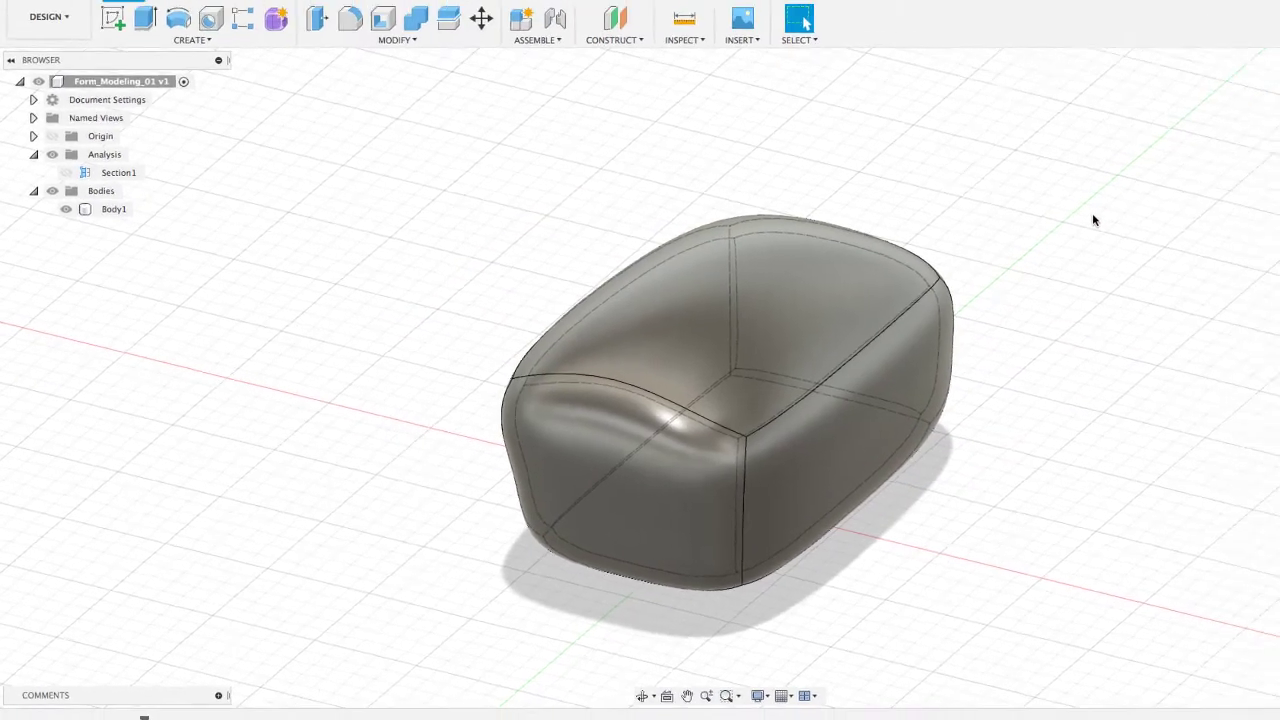